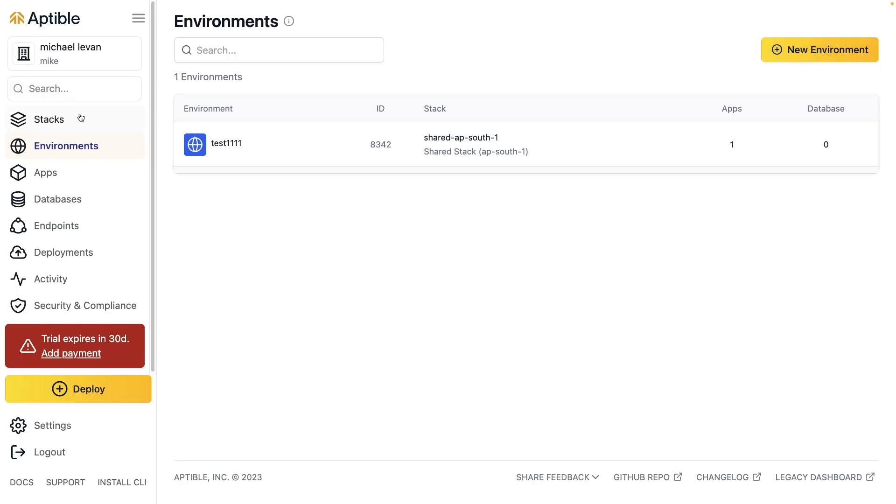
Step: View the details of the shared-ap-south-1 stack and return to the stacks list
{"action": "left_click", "coordinate": [49, 119]}
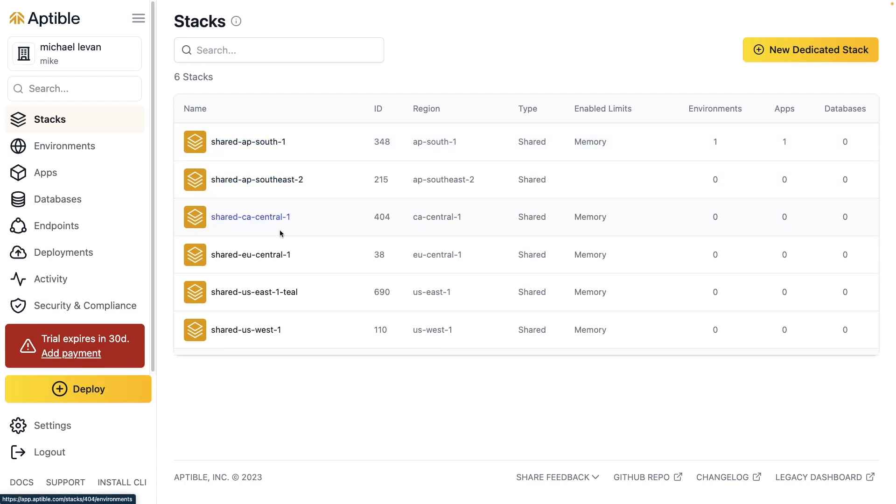
{"action": "left_click", "coordinate": [278, 143]}
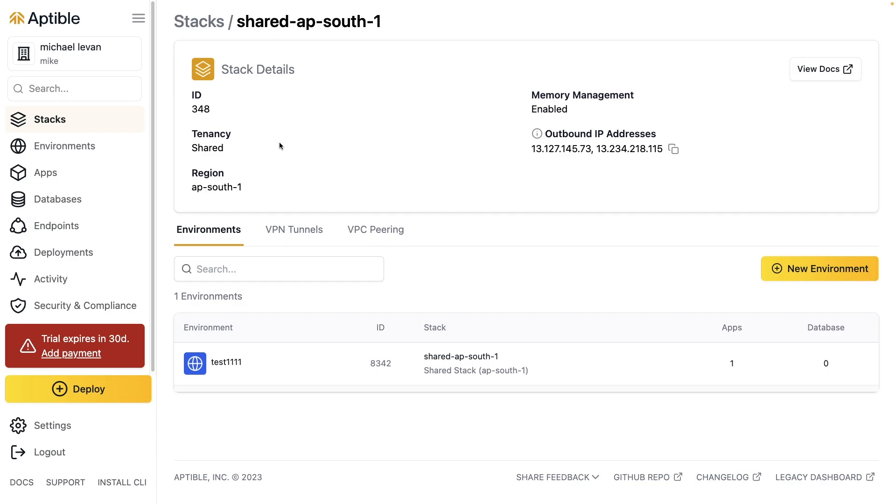
{"action": "left_click", "coordinate": [212, 21]}
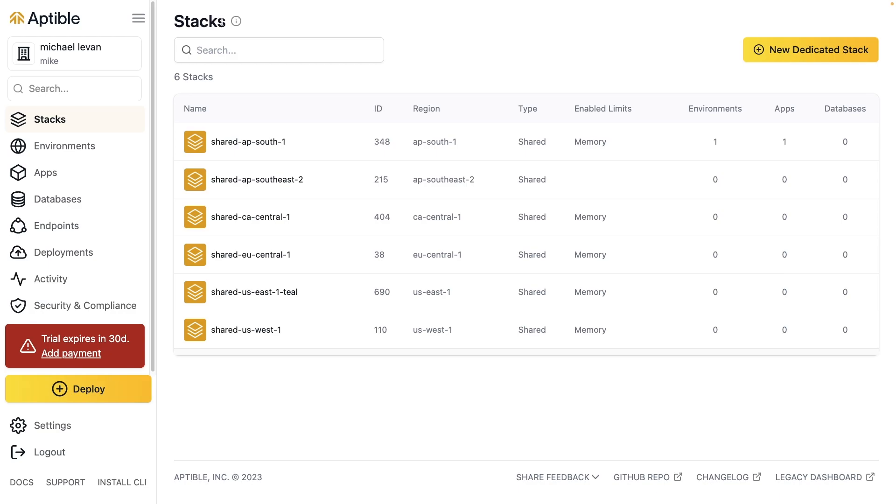
Step: Fill in a dedicated stack request for us-east-1 / US East (N. Virginia) with Financial Data, agree to the terms, and leave without submitting
{"action": "left_click", "coordinate": [826, 51]}
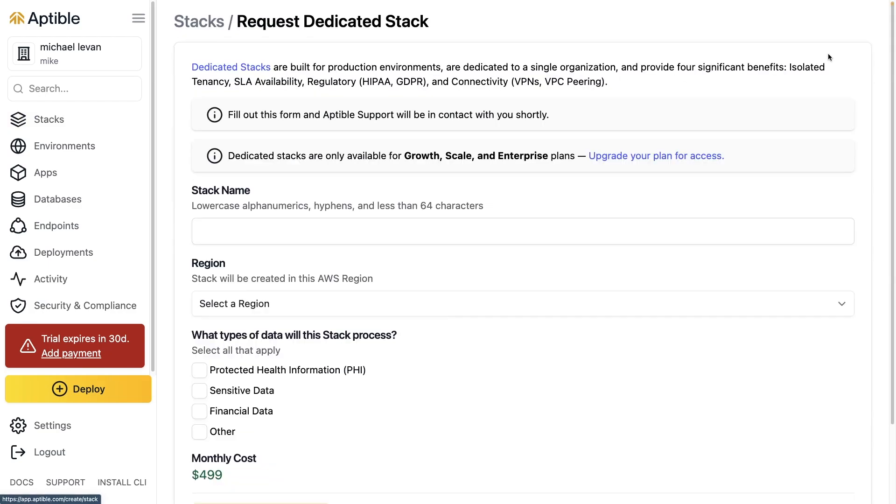
{"action": "scroll", "coordinate": [511, 182], "scroll_direction": "down", "scroll_amount": 3}
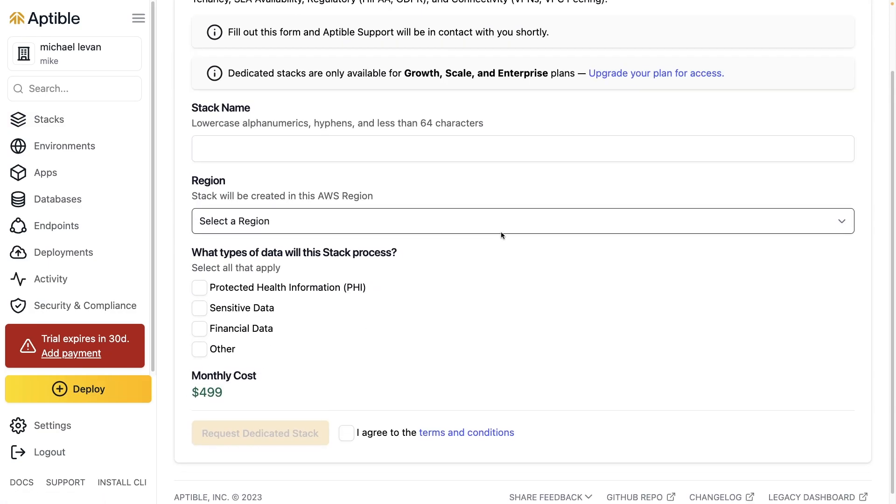
{"action": "left_click", "coordinate": [291, 220]}
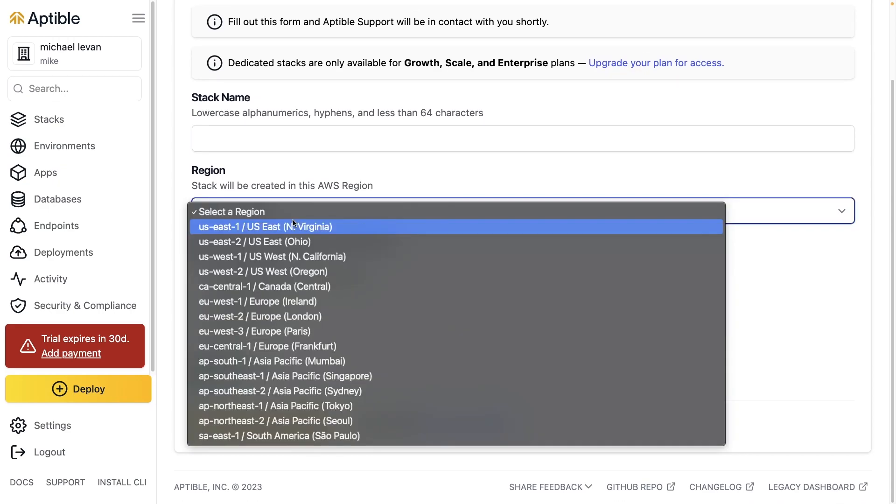
{"action": "left_click", "coordinate": [327, 227]}
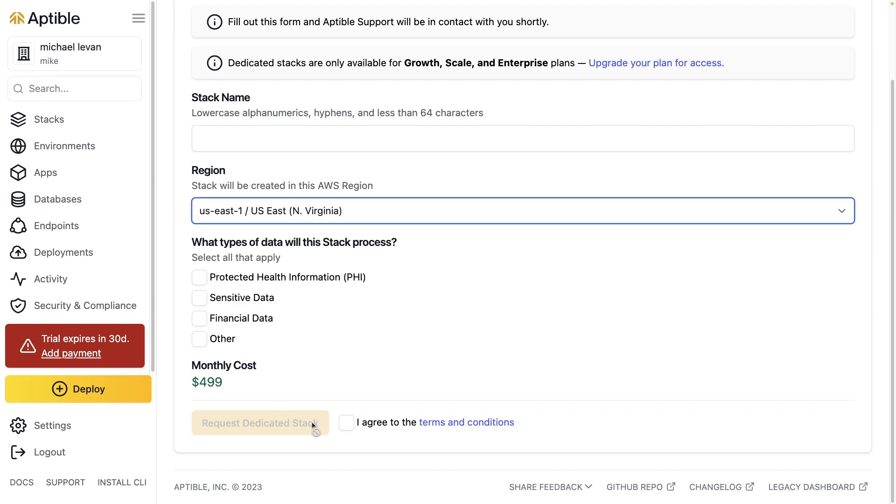
{"action": "left_click", "coordinate": [200, 321]}
{"action": "left_click", "coordinate": [346, 422]}
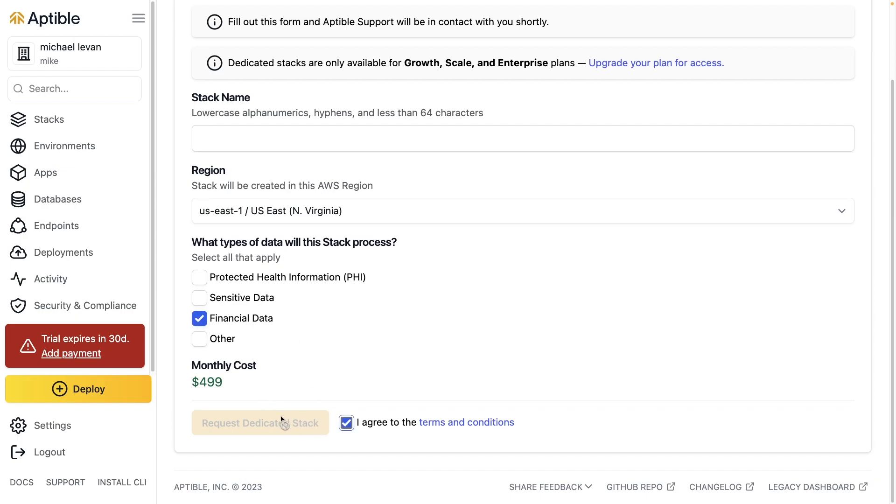
{"action": "scroll", "coordinate": [292, 380], "scroll_direction": "up", "scroll_amount": 3}
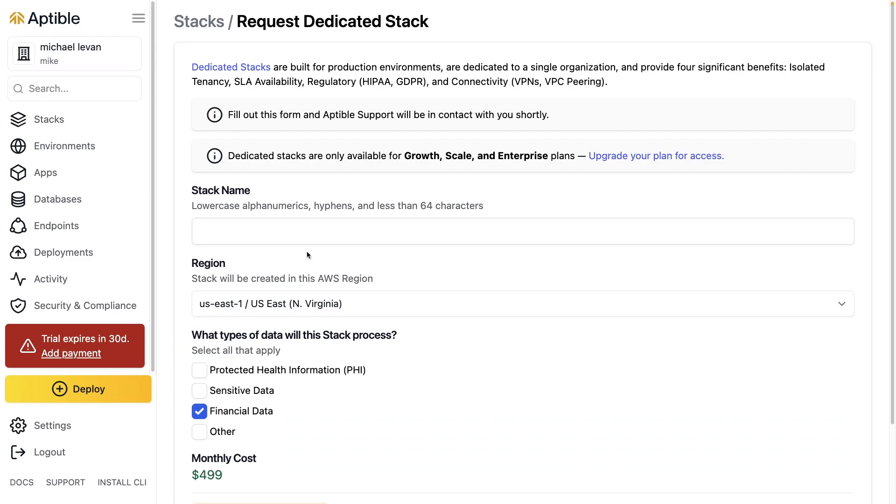
{"action": "left_click", "coordinate": [70, 120]}
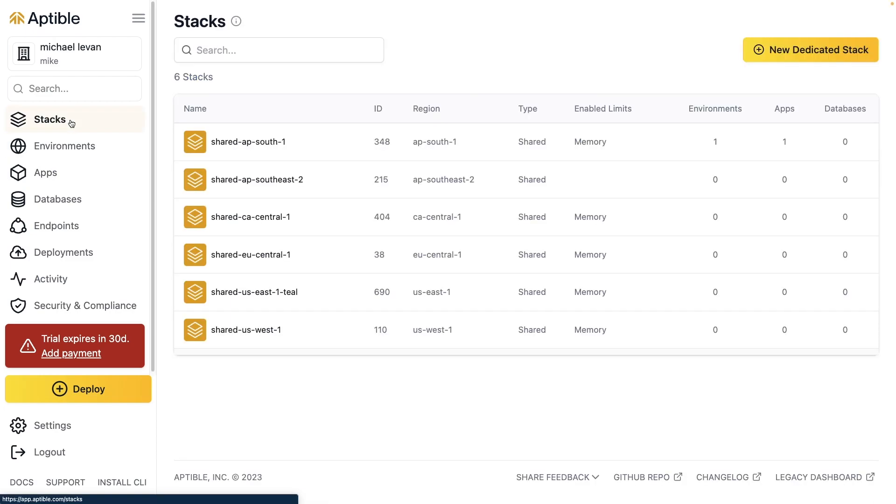
Step: Start a new environment on the shared-us-east-1-teal stack
{"action": "left_click", "coordinate": [91, 147]}
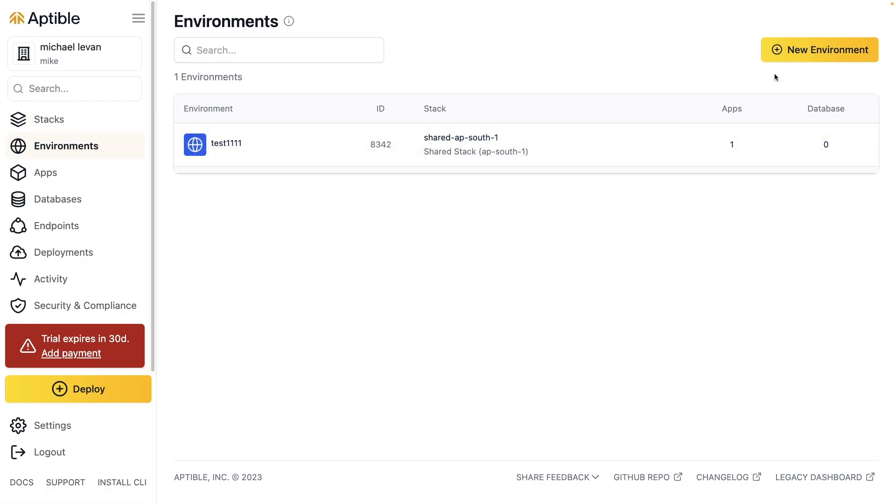
{"action": "left_click", "coordinate": [808, 57]}
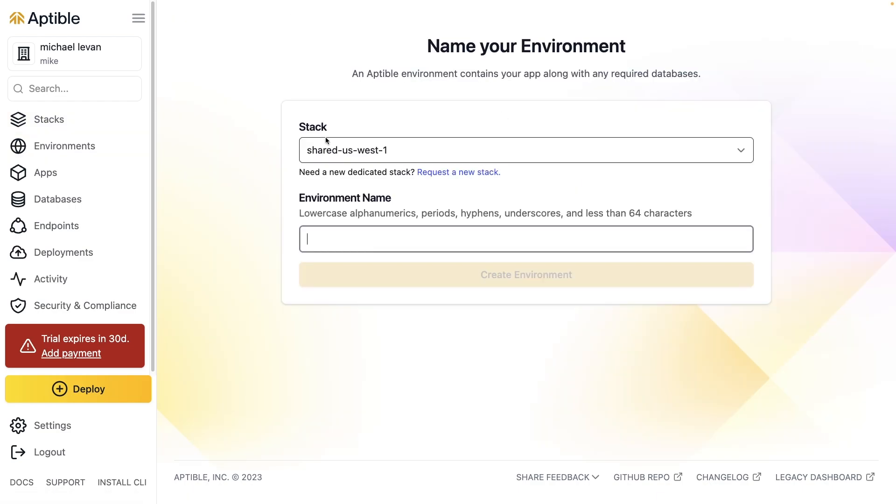
{"action": "left_click", "coordinate": [356, 150]}
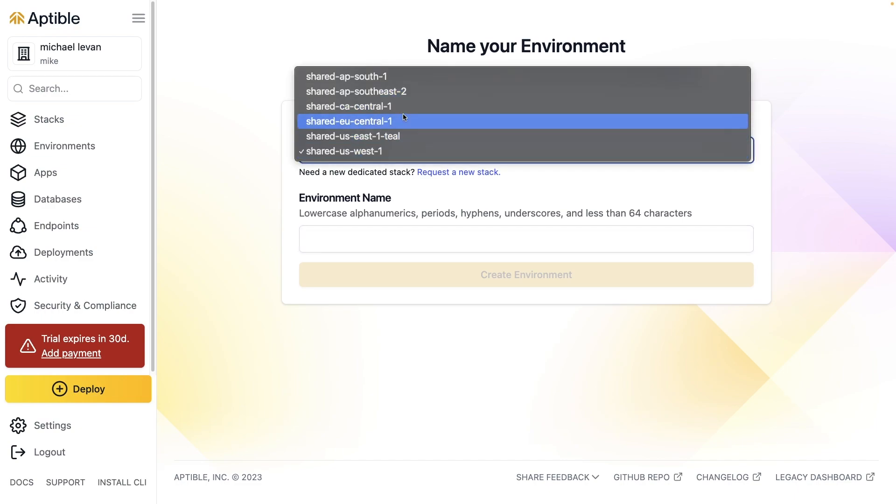
{"action": "key", "text": "Escape"}
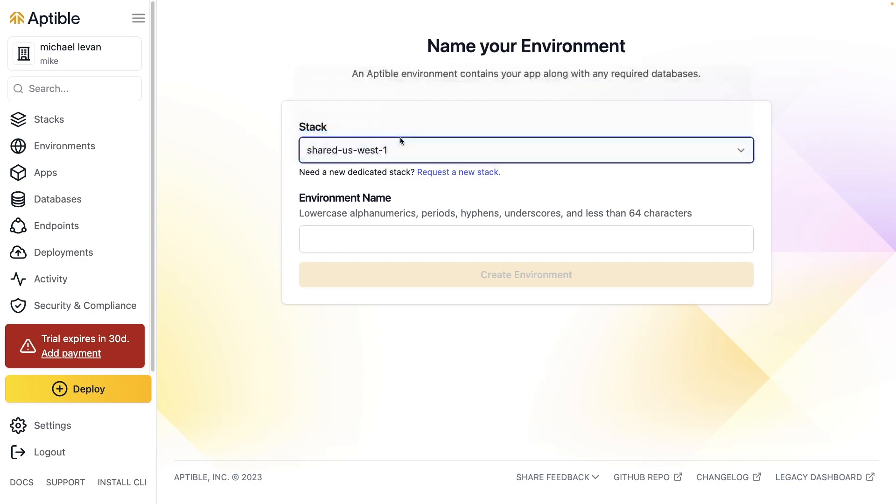
Step: Name the new environment devstack92 and create it
{"action": "left_click", "coordinate": [394, 235]}
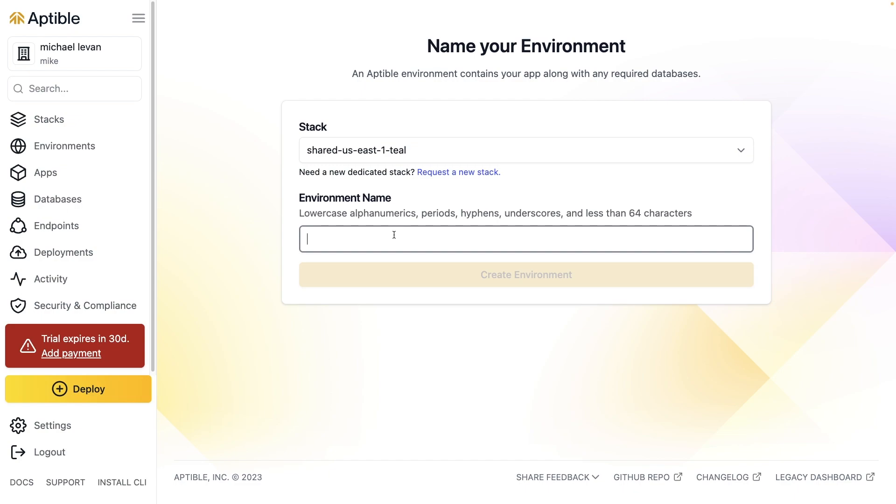
{"action": "type", "text": "devsand"}
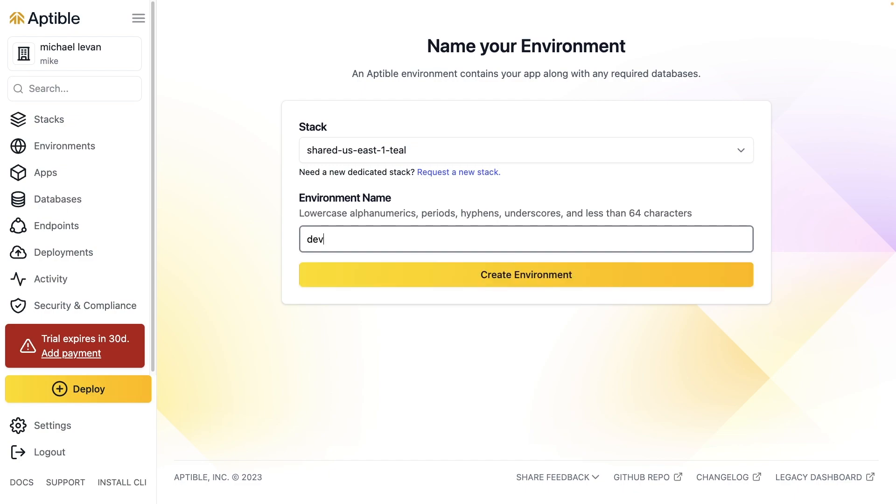
{"action": "key", "text": "BackSpace"}
{"action": "key", "text": "BackSpace"}
{"action": "key", "text": "BackSpace"}
{"action": "type", "text": "tack92"}
{"action": "left_click", "coordinate": [466, 275]}
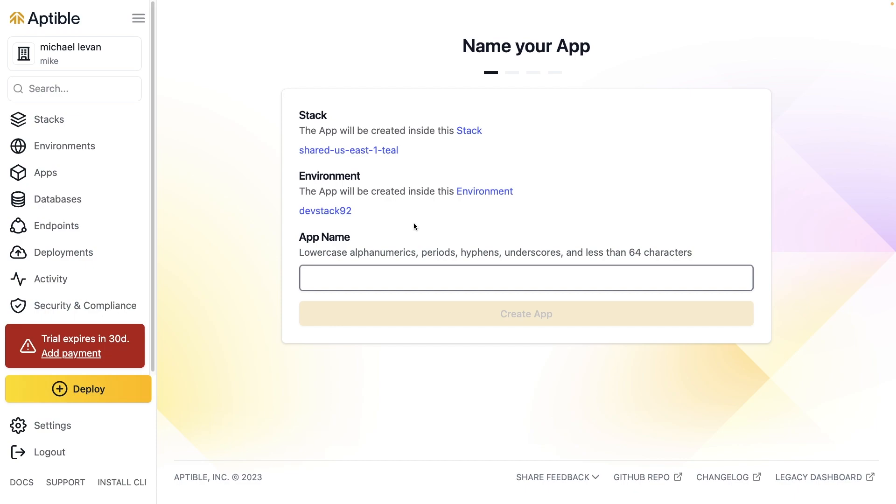
Step: Create an app named devstackapp92 inside the devstack92 environment
{"action": "type", "text": "devsta"}
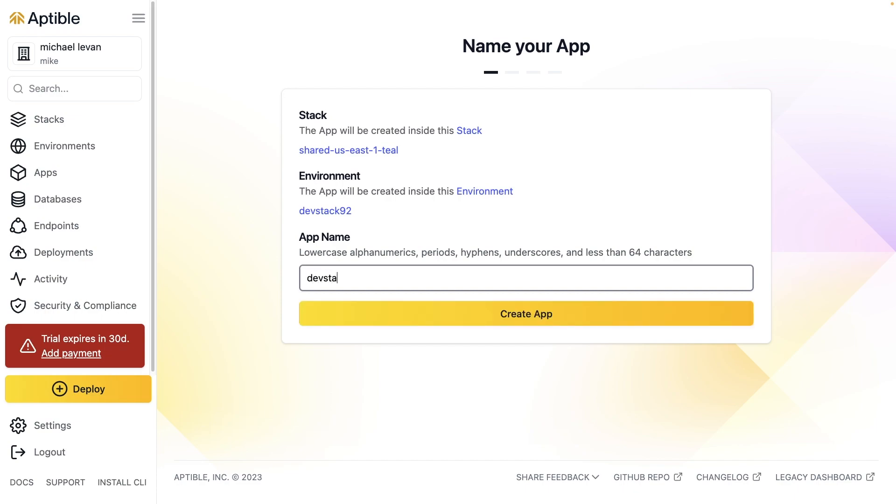
{"action": "type", "text": "ckapp92"}
{"action": "left_click", "coordinate": [544, 316]}
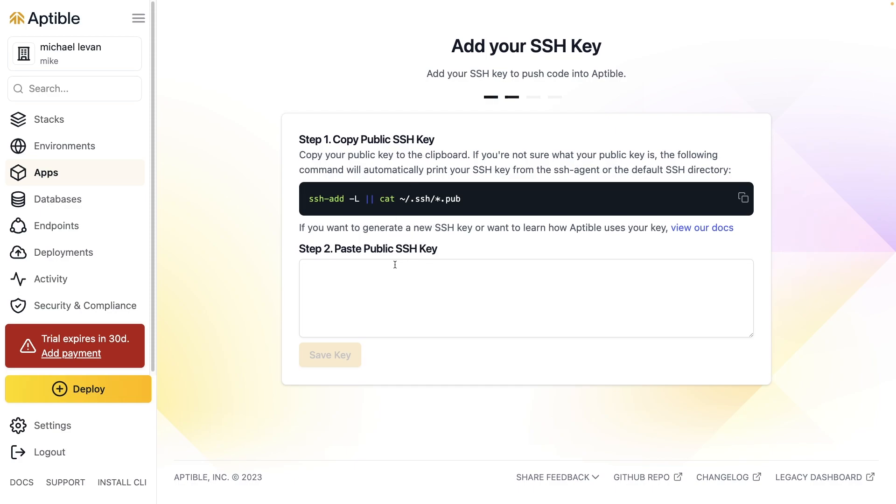
Step: Paste the public SSH key into its field and save it
{"action": "left_click", "coordinate": [454, 292]}
{"action": "key", "text": "super+v"}
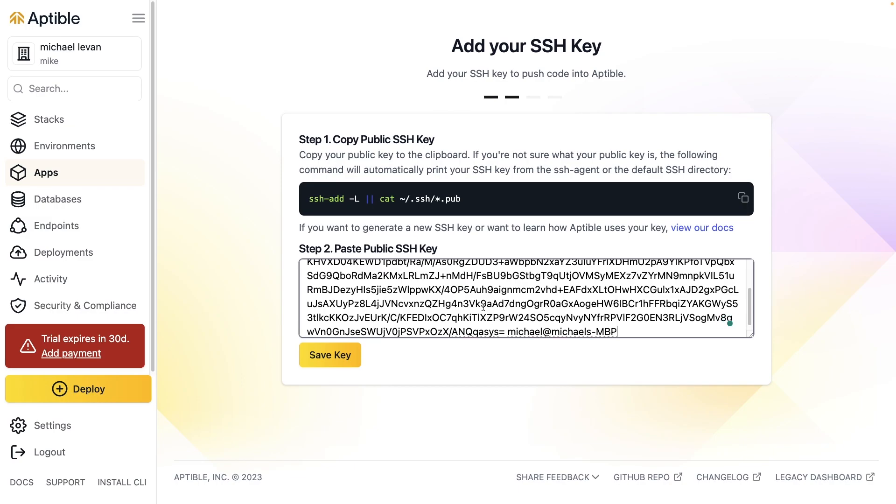
{"action": "left_click", "coordinate": [352, 356]}
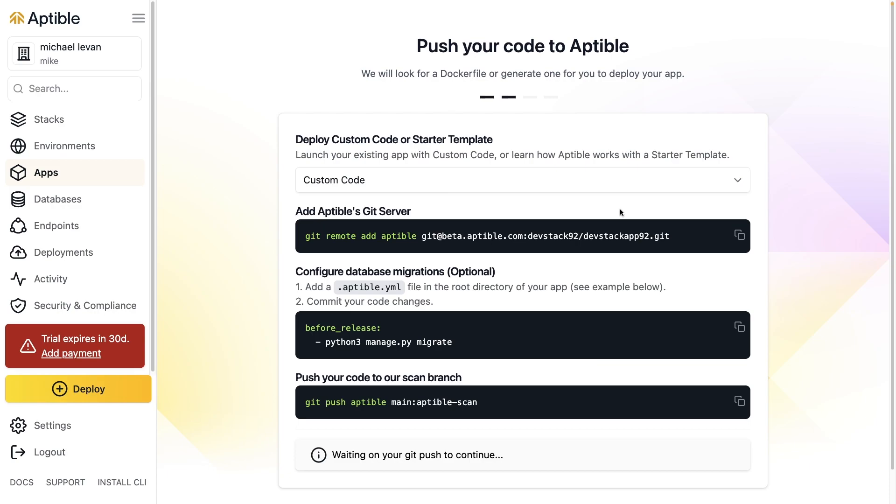
Step: View the starter template choices, and open the Apps list in a separate browser tab to view the new app
{"action": "left_click", "coordinate": [627, 188]}
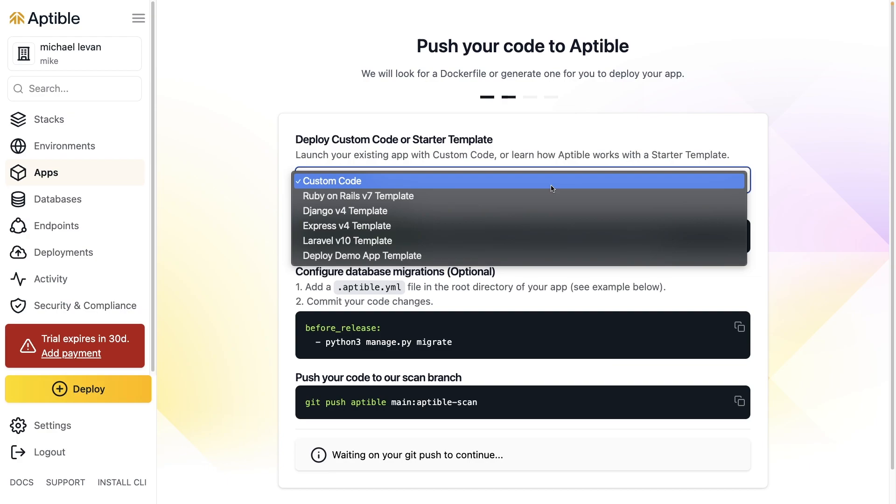
{"action": "left_click", "coordinate": [363, 74]}
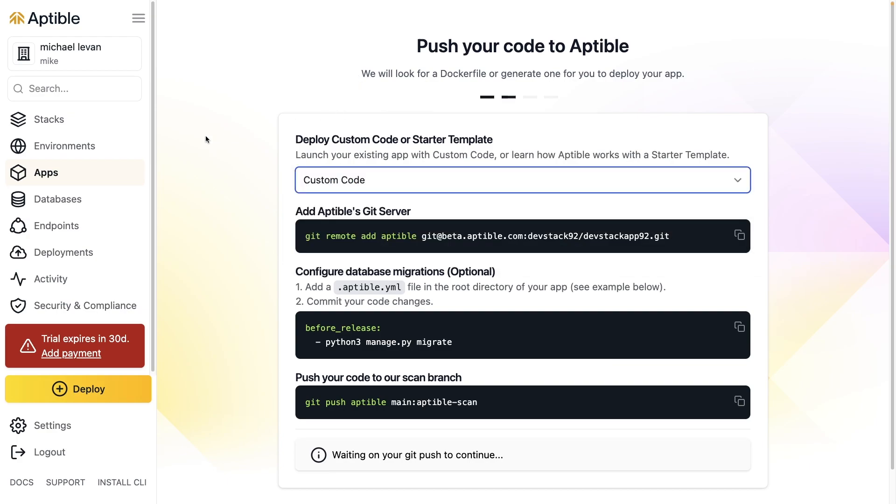
{"action": "right_click", "coordinate": [53, 173]}
{"action": "left_click", "coordinate": [154, 205]}
{"action": "mouse_move", "coordinate": [198, 2]}
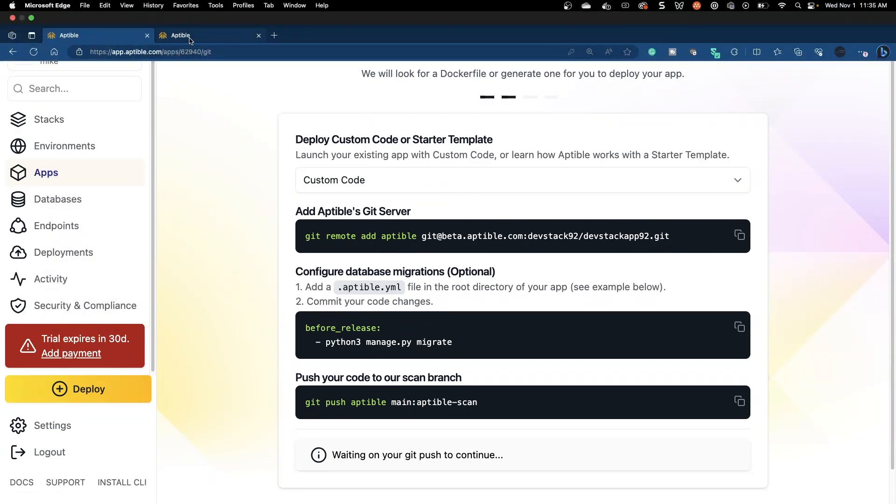
{"action": "left_click", "coordinate": [190, 40]}
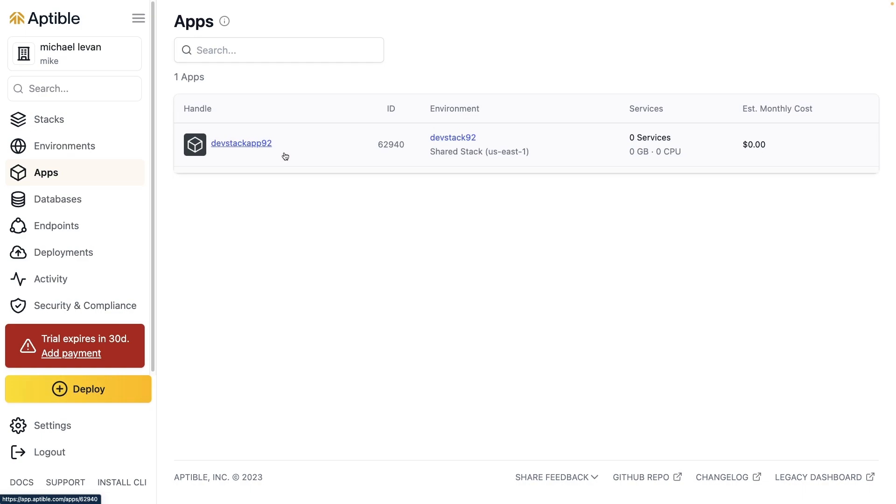
Step: Return to the code push page and choose the Deploy Demo App Template as the code source
{"action": "mouse_move", "coordinate": [250, 1]}
{"action": "left_click", "coordinate": [121, 36]}
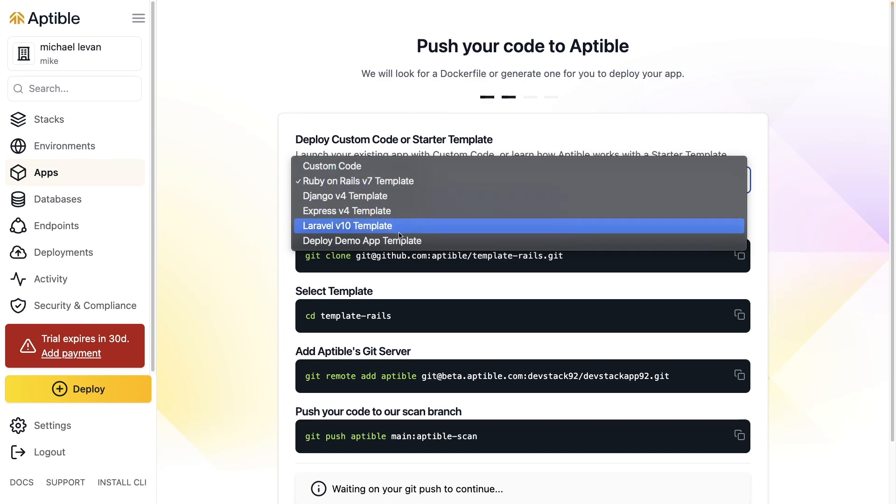
{"action": "left_click", "coordinate": [413, 241]}
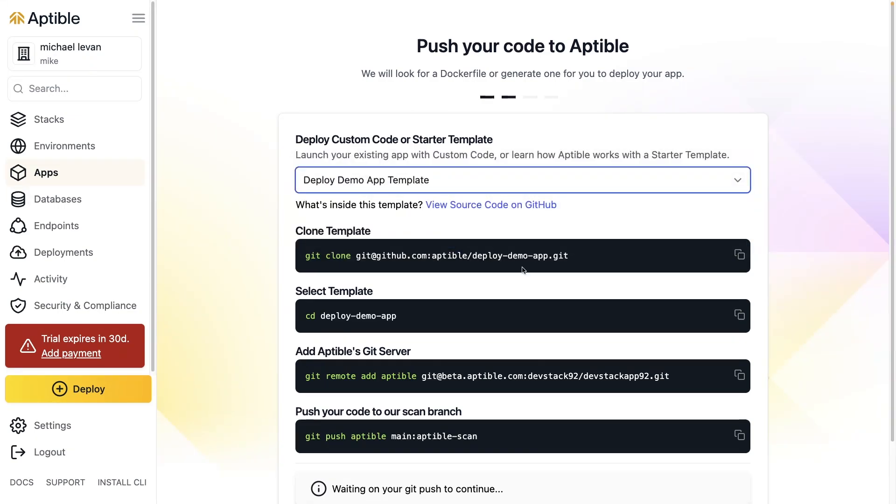
Step: Open the demo template's GitHub source code in a new browser tab and review the deploy-demo-app files and README
{"action": "scroll", "coordinate": [432, 350], "scroll_direction": "down", "scroll_amount": 2}
{"action": "scroll", "coordinate": [436, 332], "scroll_direction": "up", "scroll_amount": 1}
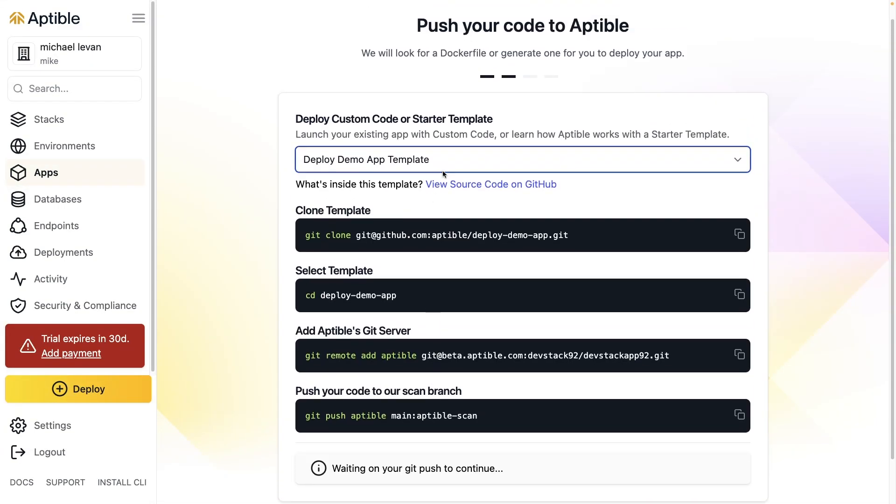
{"action": "right_click", "coordinate": [488, 188]}
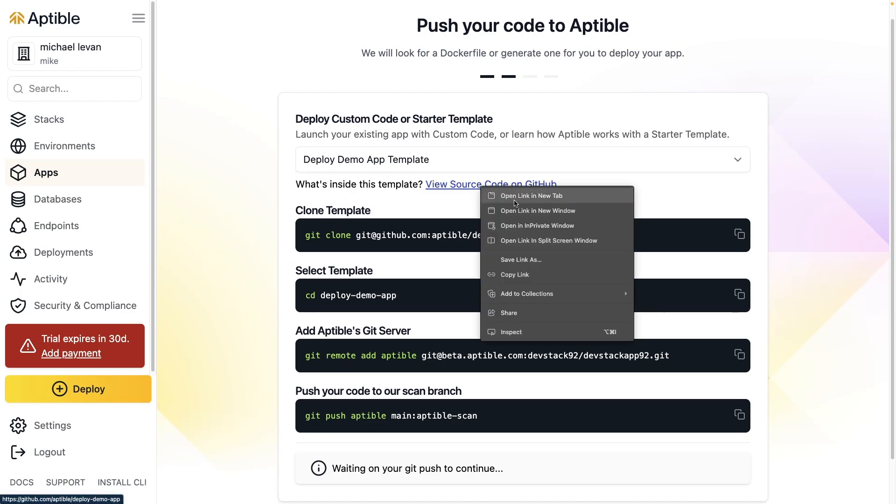
{"action": "left_click", "coordinate": [491, 193]}
{"action": "left_click", "coordinate": [325, 38]}
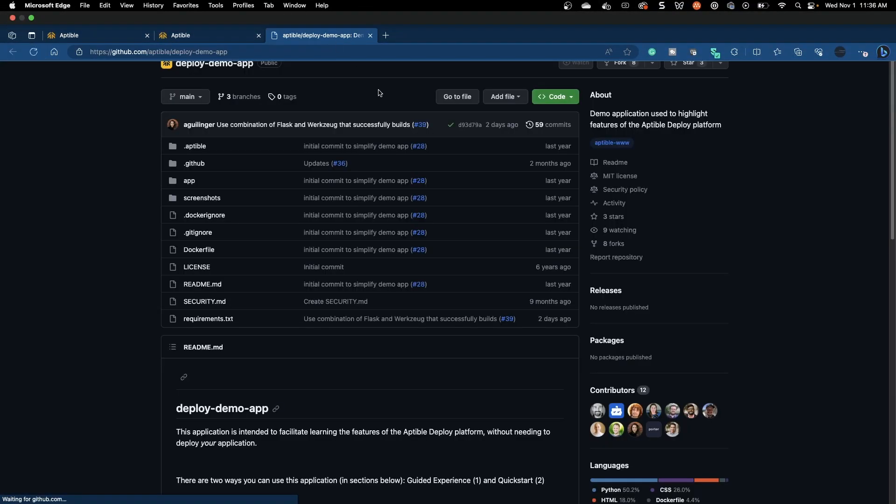
{"action": "scroll", "coordinate": [505, 394], "scroll_direction": "down", "scroll_amount": 1}
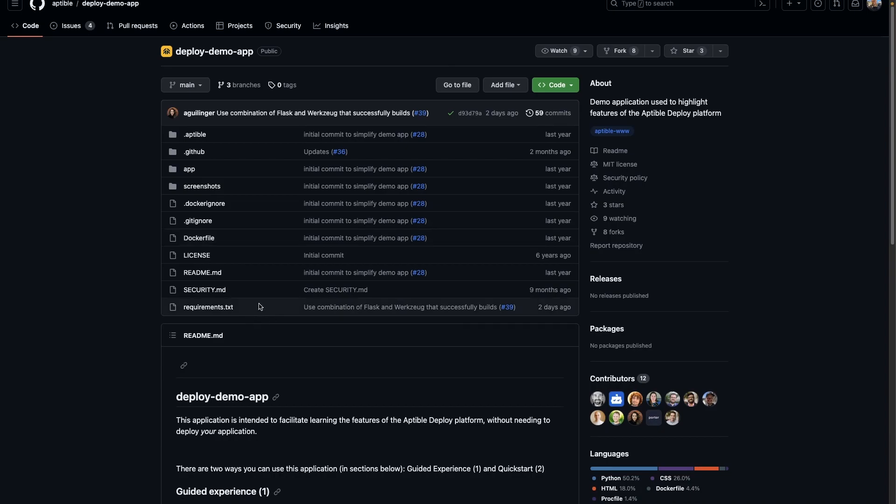
{"action": "scroll", "coordinate": [240, 252], "scroll_direction": "up", "scroll_amount": 1}
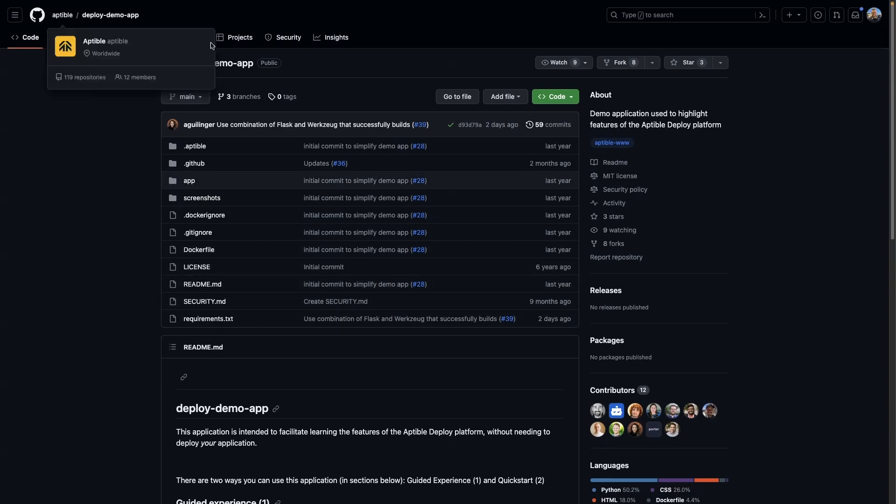
{"action": "scroll", "coordinate": [254, 345], "scroll_direction": "down", "scroll_amount": 3}
{"action": "scroll", "coordinate": [257, 345], "scroll_direction": "down", "scroll_amount": 3}
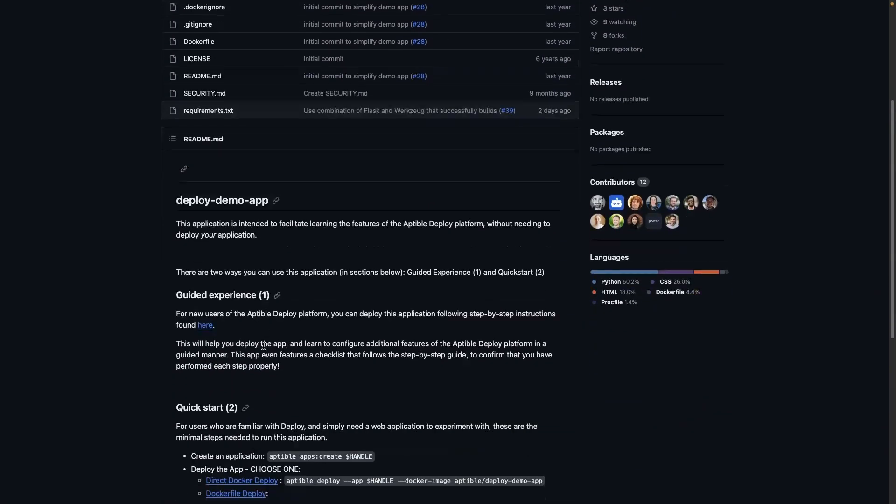
{"action": "scroll", "coordinate": [329, 340], "scroll_direction": "up", "scroll_amount": 6}
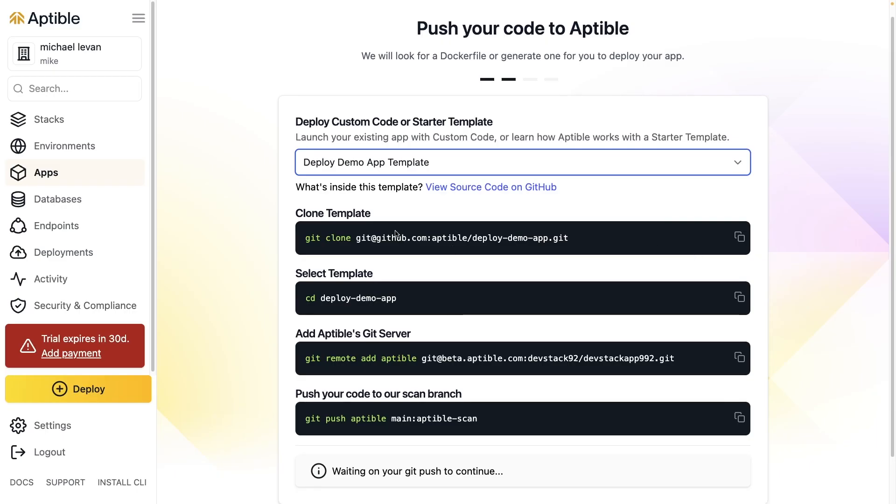
Step: Copy the git commands from the clone command through the scan-branch push into a new untitled file in Visual Studio Code
{"action": "mouse_move", "coordinate": [492, 423]}
{"action": "left_mouse_down"}
{"action": "mouse_move", "coordinate": [373, 337]}
{"action": "mouse_move", "coordinate": [302, 256]}
{"action": "mouse_move", "coordinate": [302, 238]}
{"action": "mouse_move", "coordinate": [331, 251]}
{"action": "left_mouse_up"}
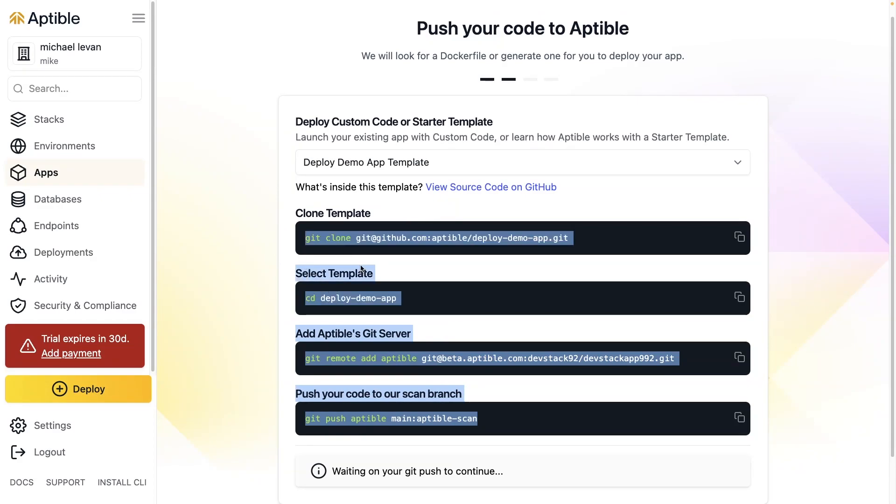
{"action": "key", "text": "super+c"}
{"action": "key", "text": "super+Tab"}
{"action": "key", "text": "super+n"}
{"action": "key", "text": "super+v"}
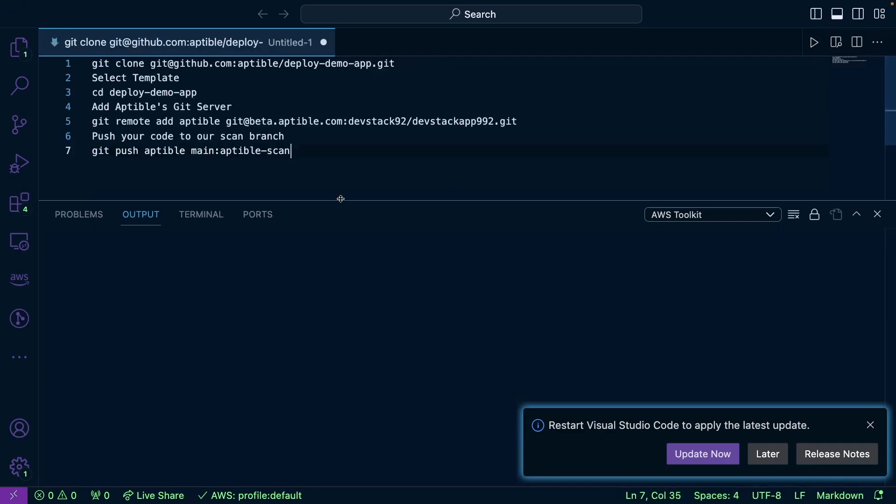
Step: Show the terminal below an enlarged editor, collapsing the Debug Console and CodeWhisperer Reference Log panes and dismissing the update notification
{"action": "left_click_drag", "start_coordinate": [341, 200], "coordinate": [342, 247]}
{"action": "left_click", "coordinate": [206, 264]}
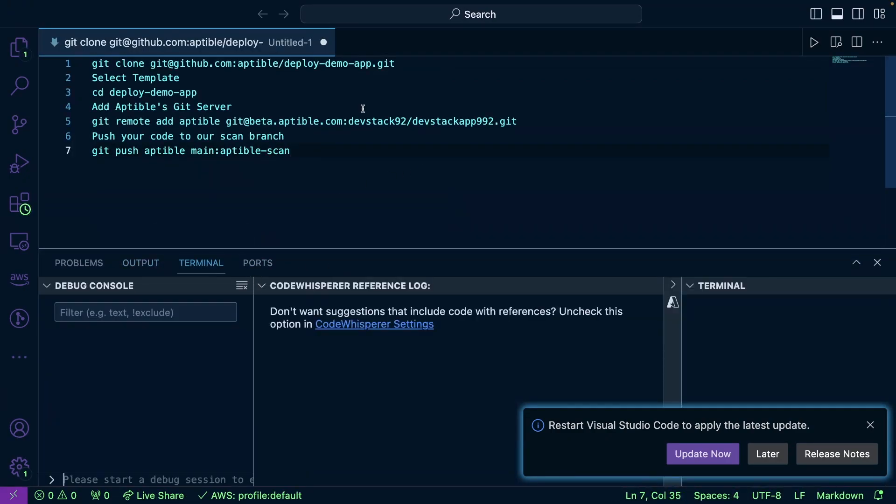
{"action": "left_click", "coordinate": [48, 288]}
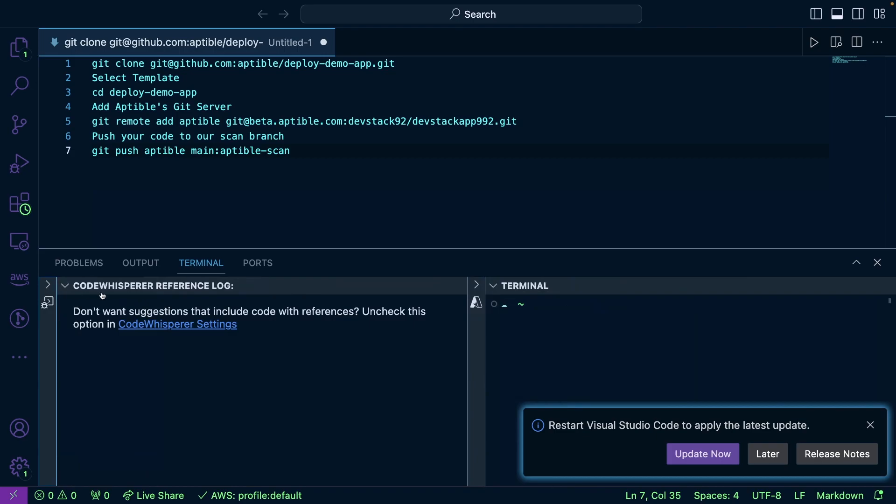
{"action": "left_click", "coordinate": [67, 288]}
{"action": "left_click", "coordinate": [872, 427]}
Step: Change the terminal's working directory to gitrepos
{"action": "left_click", "coordinate": [341, 366]}
{"action": "type", "text": "cd gitrepos/"}
{"action": "key", "text": "Return"}
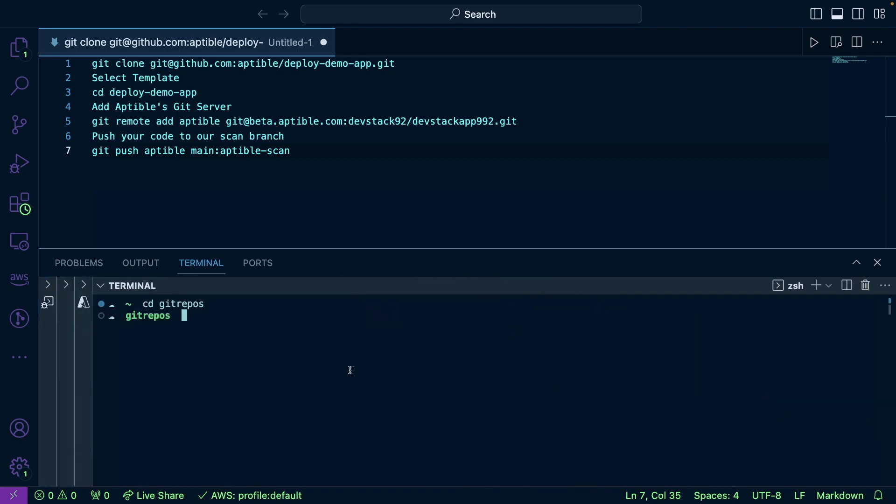
{"action": "key", "text": "super+equal"}
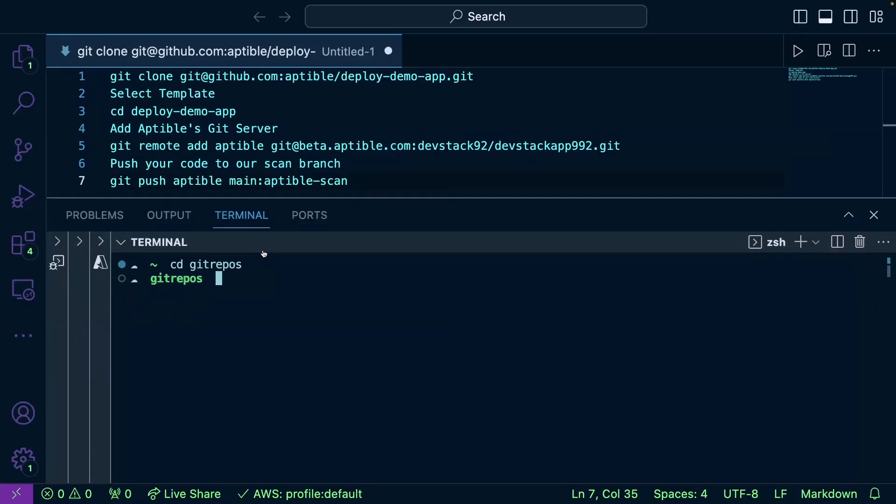
{"action": "left_click_drag", "start_coordinate": [479, 77], "coordinate": [110, 77]}
{"action": "key", "text": "super+c"}
{"action": "left_click", "coordinate": [318, 285]}
{"action": "key", "text": "super+v"}
{"action": "key", "text": "Return"}
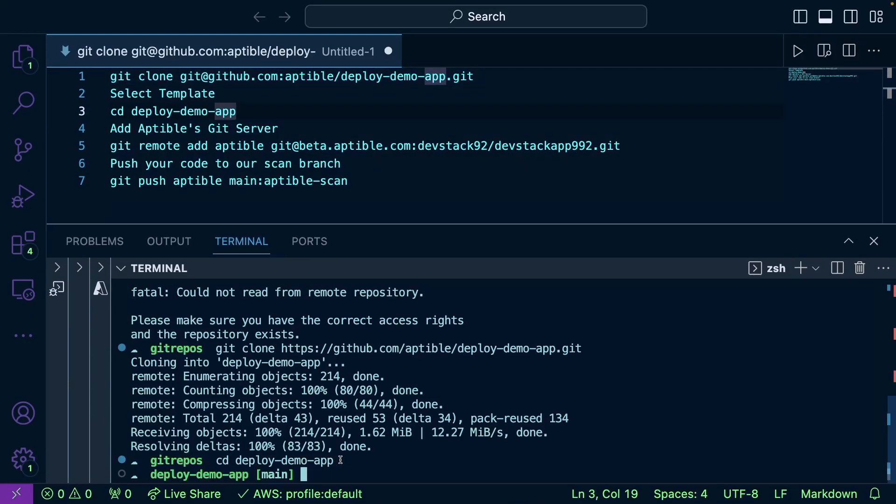
{"action": "left_click_drag", "start_coordinate": [334, 461], "coordinate": [235, 462]}
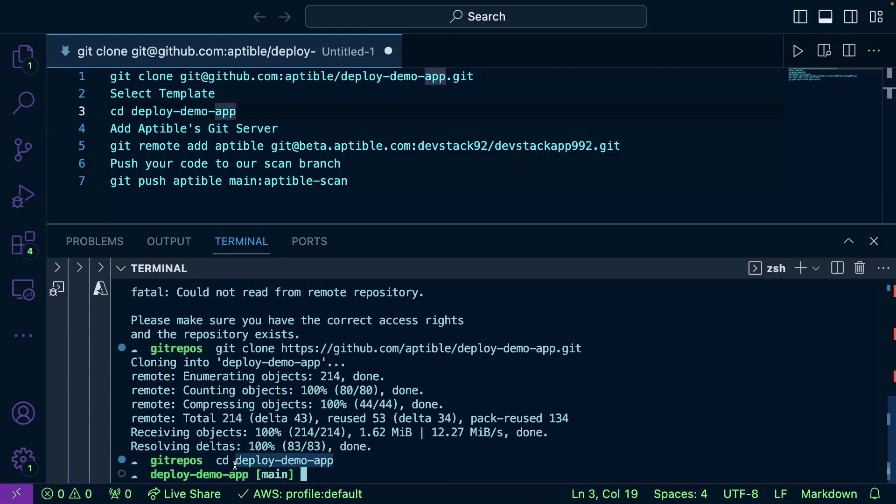
{"action": "left_click", "coordinate": [359, 461]}
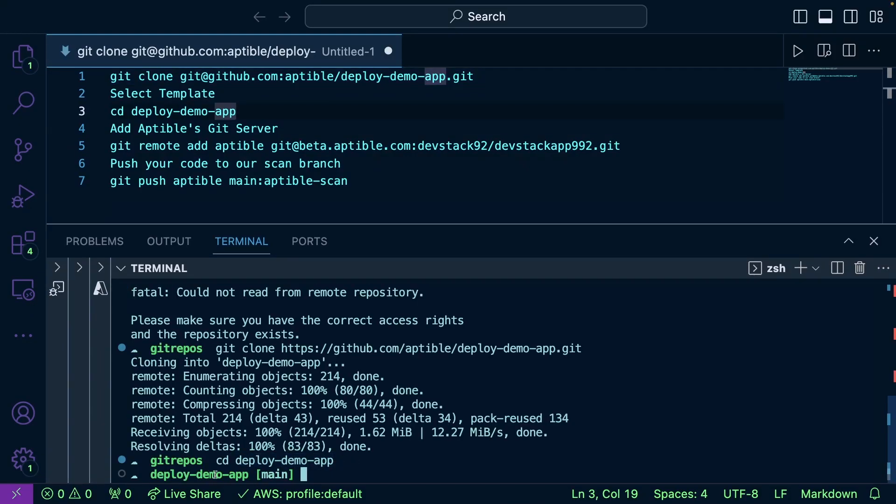
{"action": "left_click", "coordinate": [251, 208]}
{"action": "left_click_drag", "start_coordinate": [621, 146], "coordinate": [111, 146]}
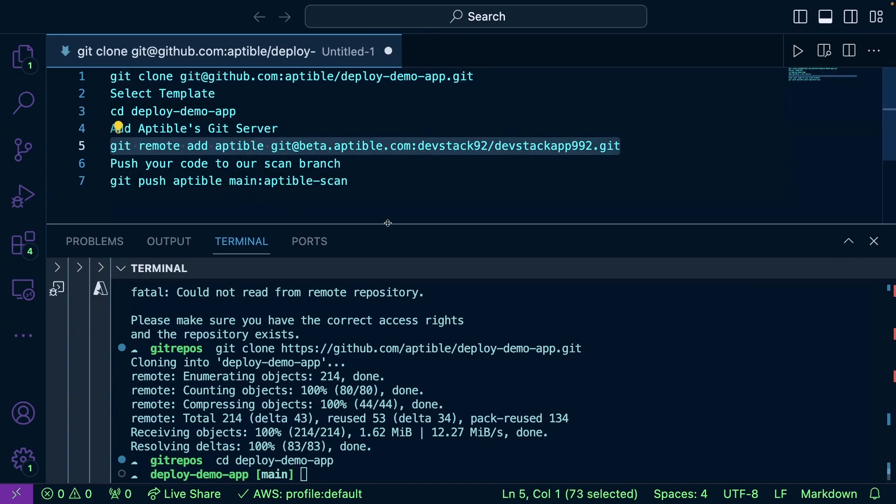
{"action": "left_click", "coordinate": [487, 368]}
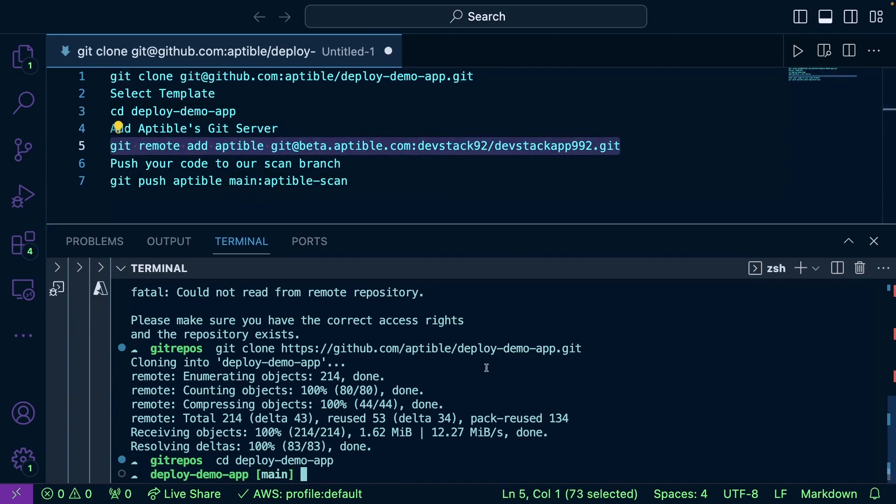
{"action": "key", "text": "super+v"}
{"action": "key", "text": "Return"}
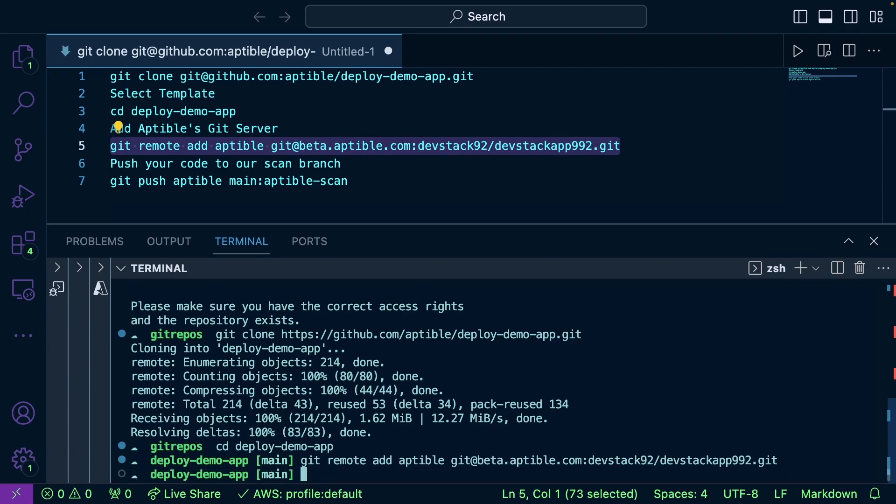
Step: Push the code to Aptible's scan branch with git push aptible main:aptible-scan, answering yes to continue connecting to the host
{"action": "triple_click", "coordinate": [292, 181]}
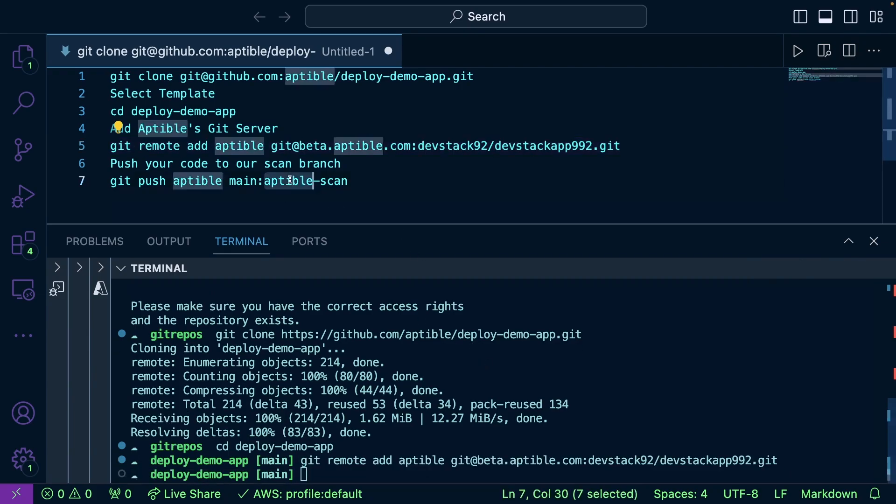
{"action": "left_click", "coordinate": [496, 369]}
{"action": "key", "text": "super+v"}
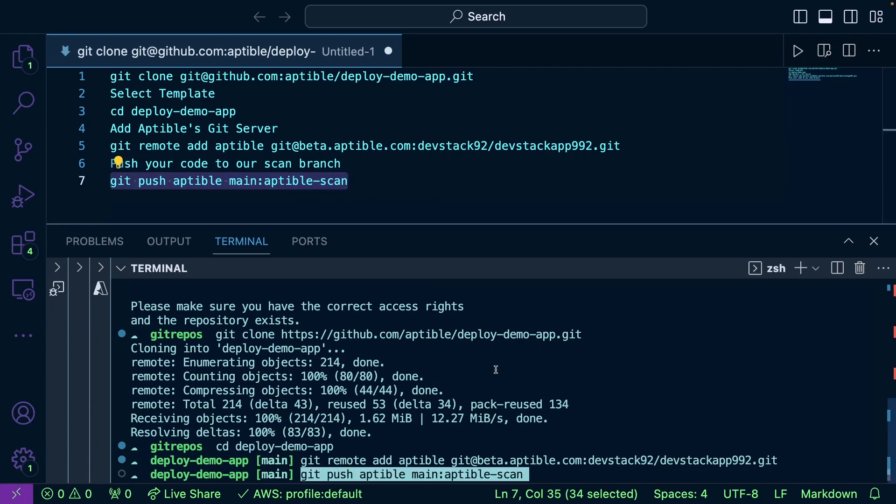
{"action": "key", "text": "Return"}
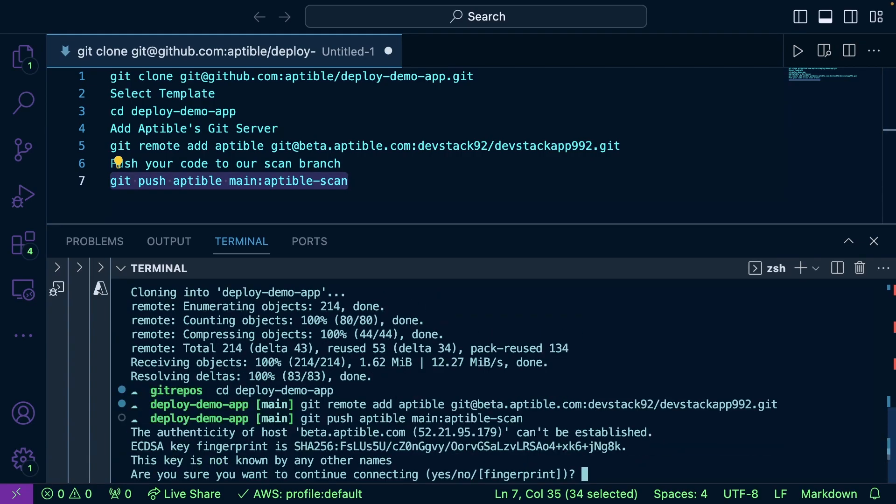
{"action": "type", "text": "yes"}
{"action": "key", "text": "Return"}
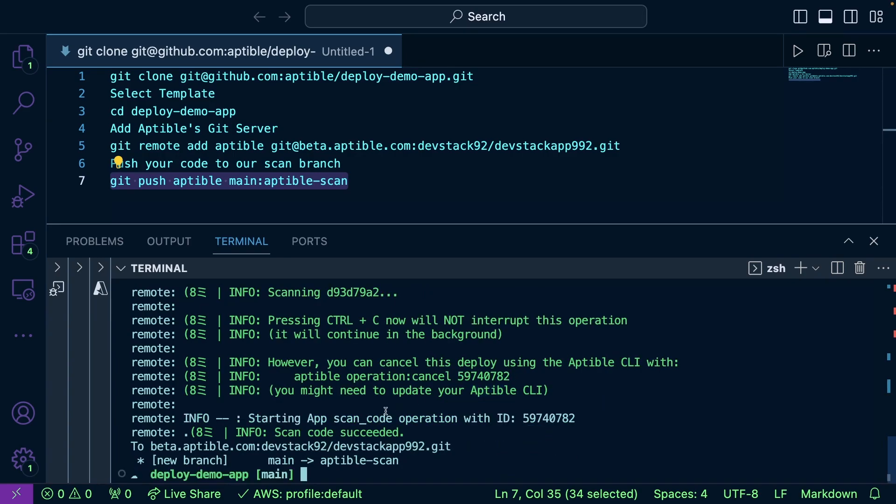
Step: Switch back to the browser showing the Aptible deployment page
{"action": "key", "text": "super+Tab"}
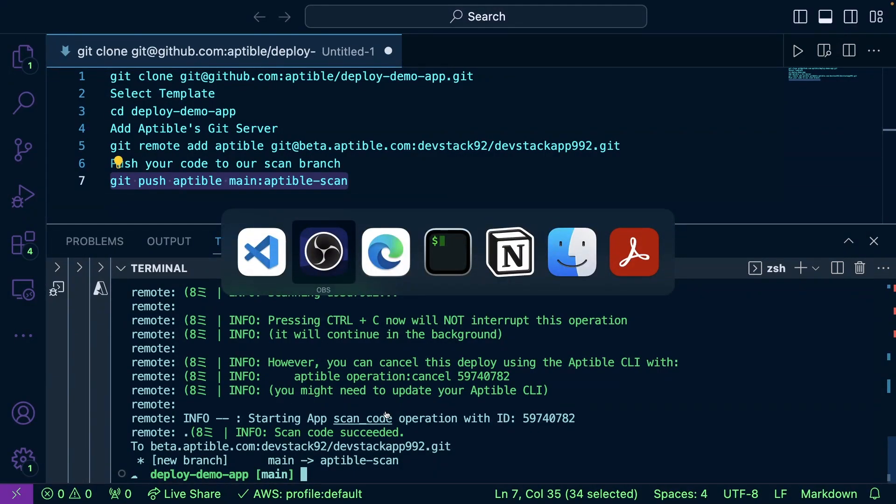